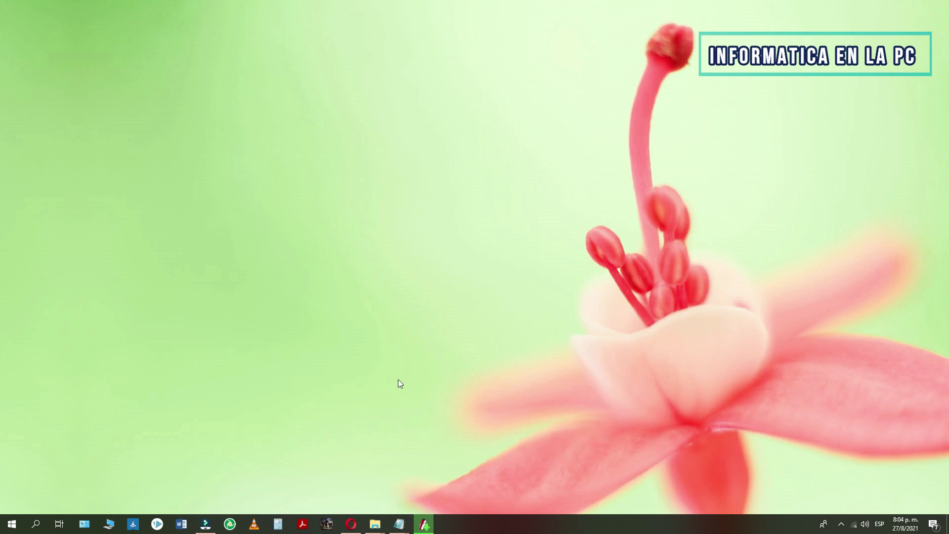
Step: Launch the Opera browser and open the Configuración del sitio page in its privacy and security settings
left_click(348, 524)
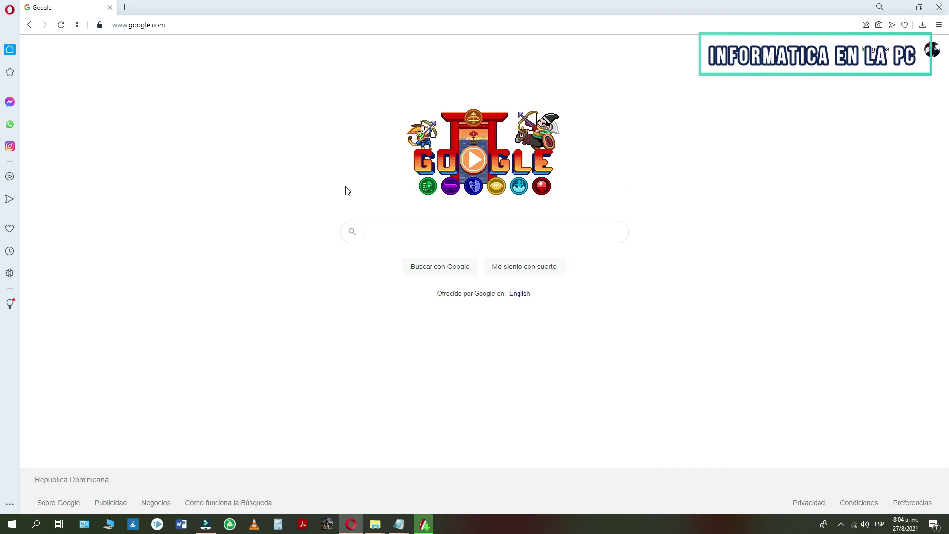
left_click(9, 11)
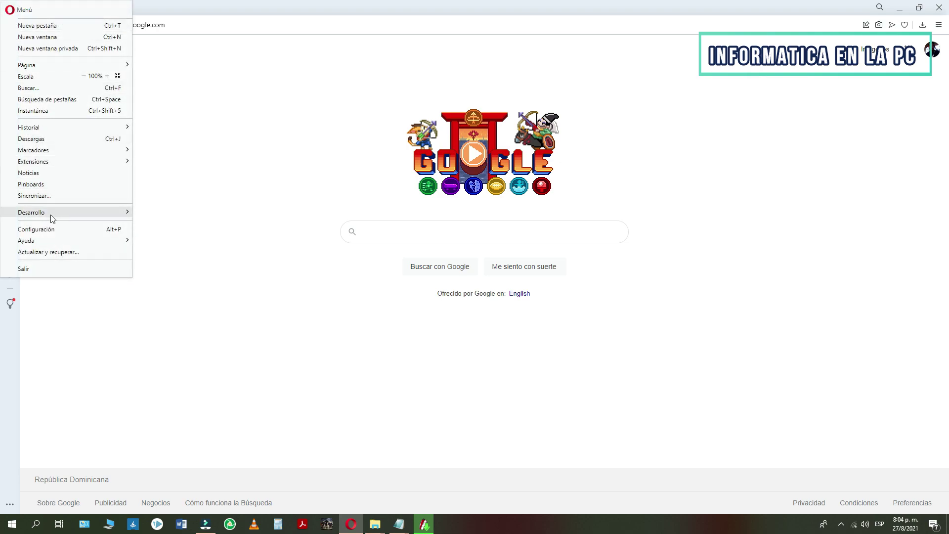
left_click(37, 230)
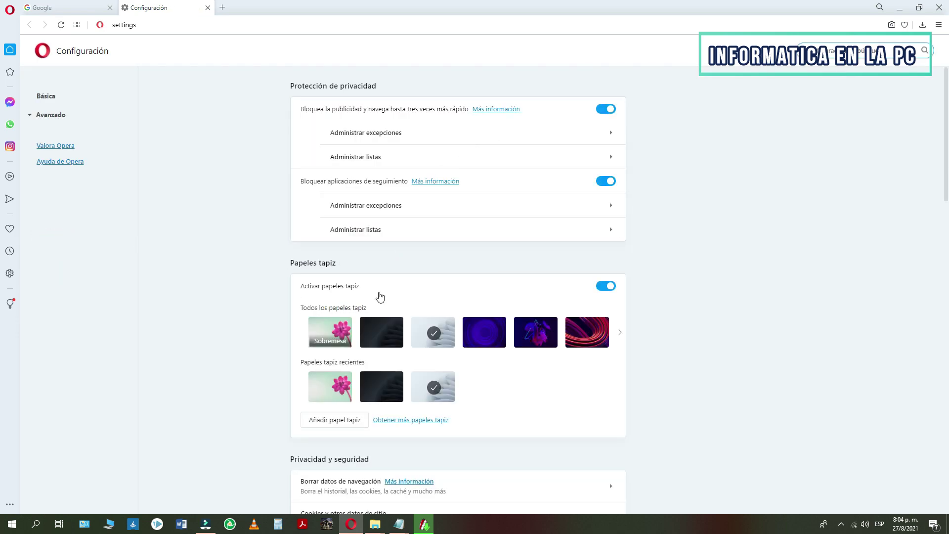
scroll(380, 295, "down", 3)
scroll(392, 308, "down", 3)
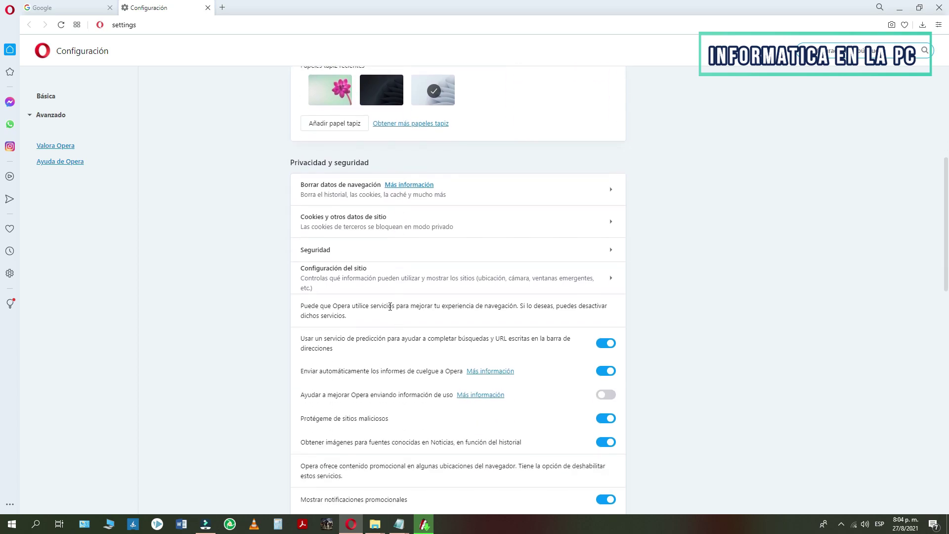
scroll(390, 289, "down", 1)
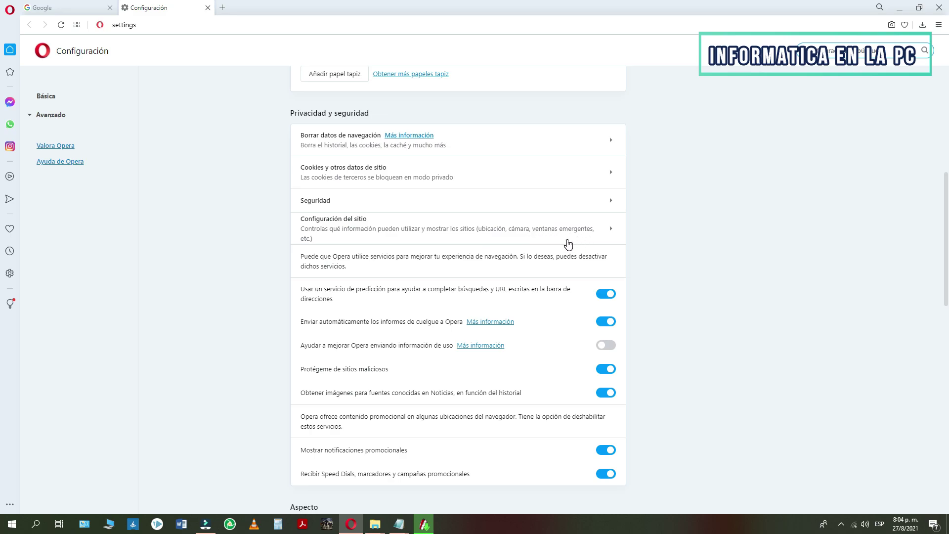
left_click(565, 235)
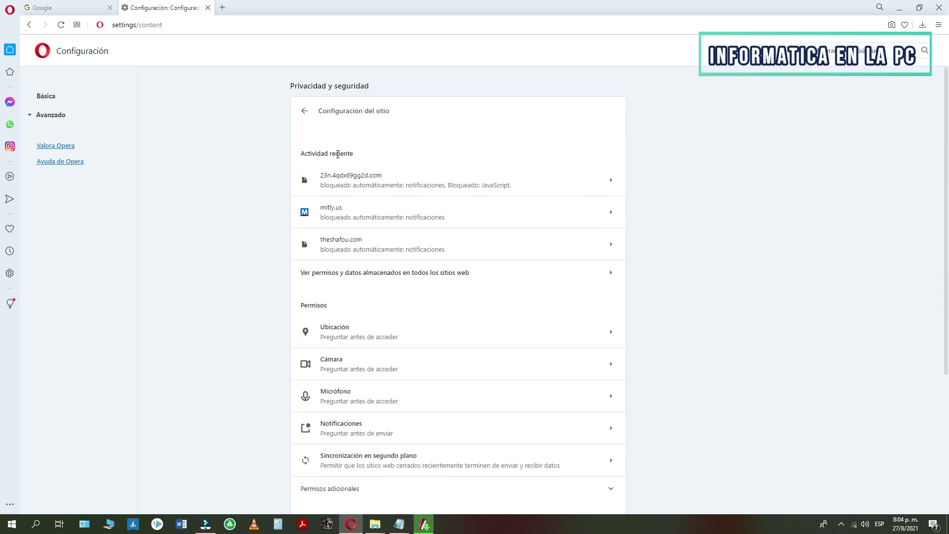
Step: Check the site setting for Ventanas emergentes y redirecciones, and return to the site settings overview
scroll(411, 346, "down", 2)
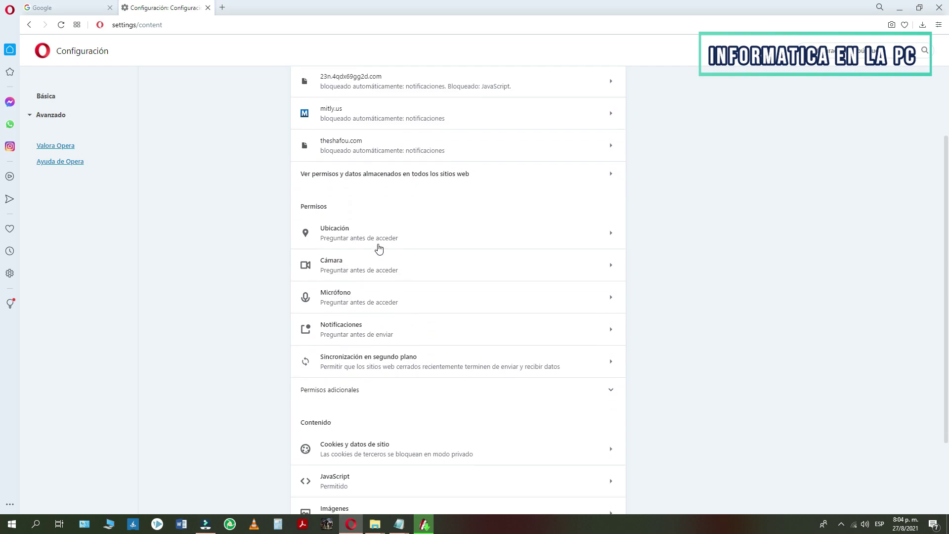
scroll(376, 330, "down", 2)
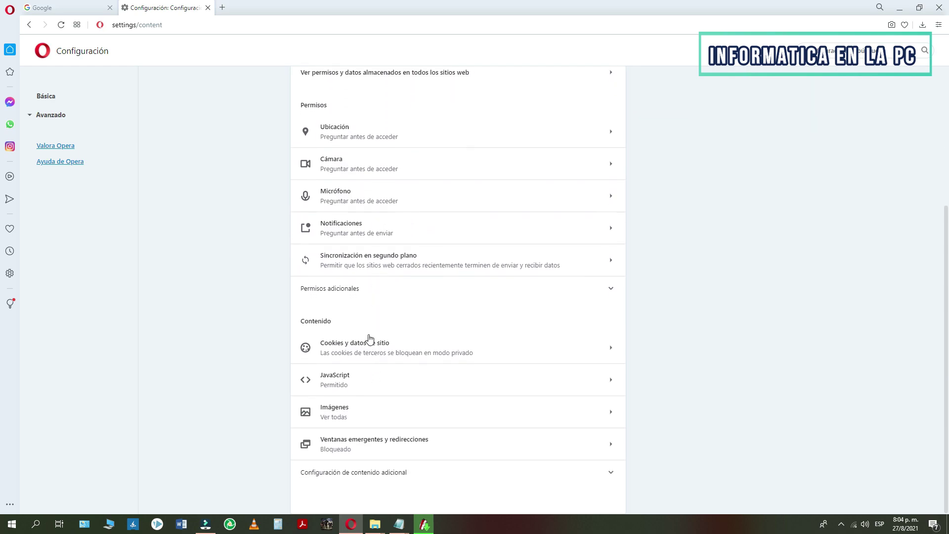
scroll(361, 258, "up", 2)
scroll(390, 262, "down", 2)
left_click(408, 447)
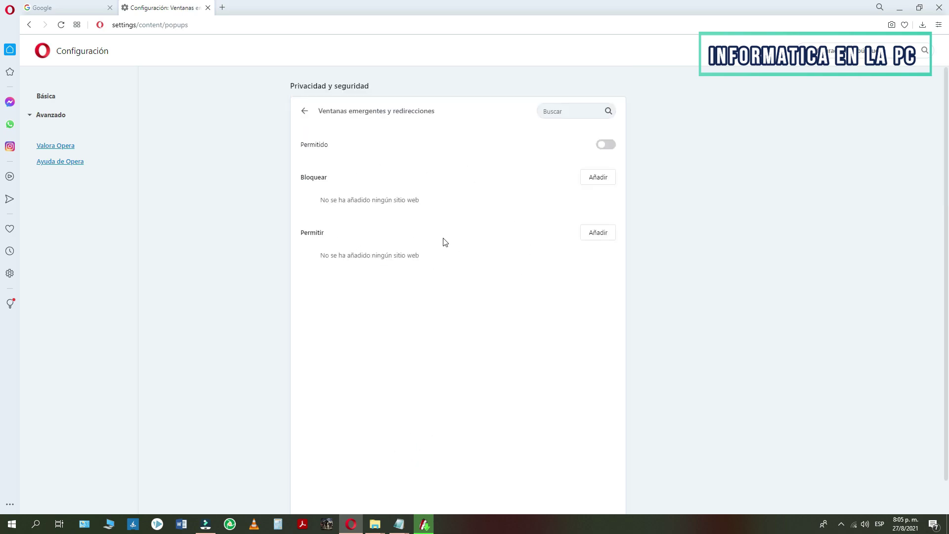
left_click(304, 110)
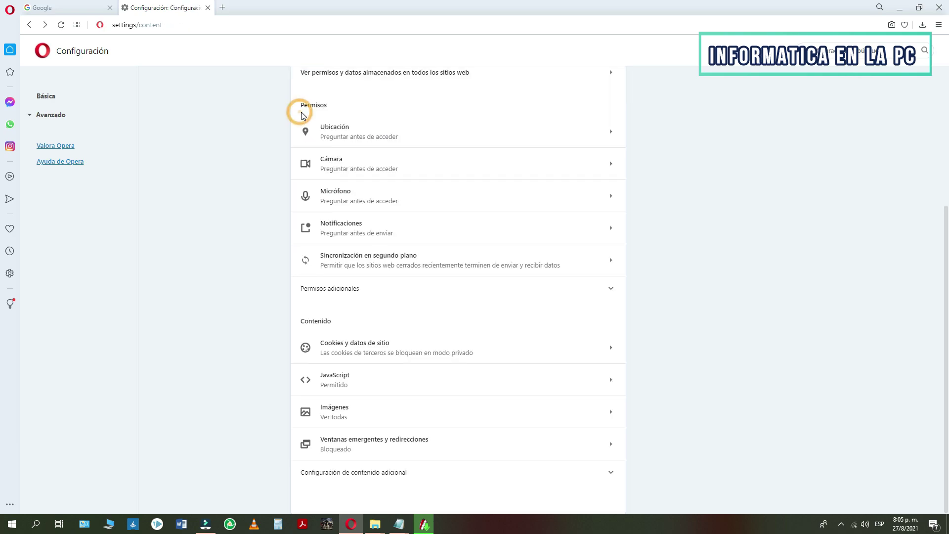
Step: Open the Notificaciones permission settings and bring up the list of sites allowed to send notifications
scroll(429, 272, "up", 4)
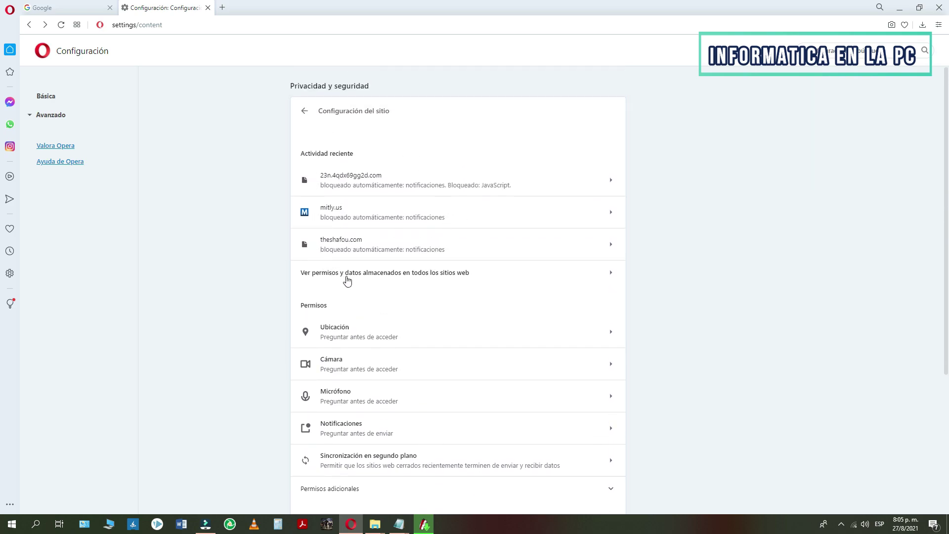
scroll(376, 294, "down", 1)
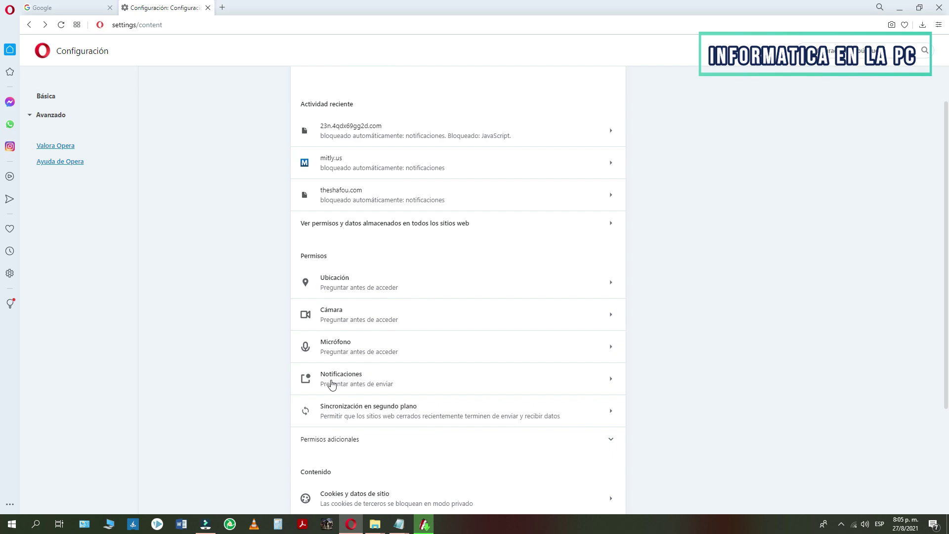
scroll(322, 383, "down", 2)
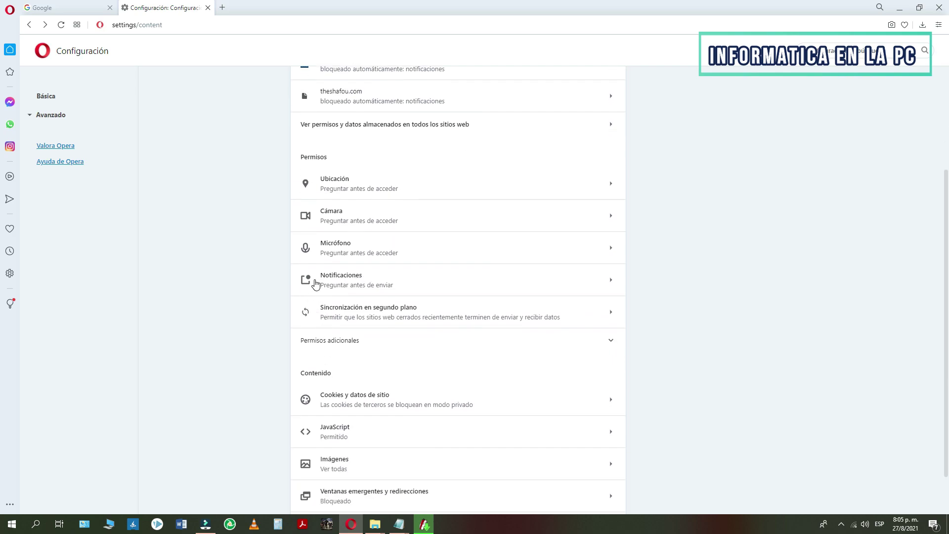
left_click(360, 283)
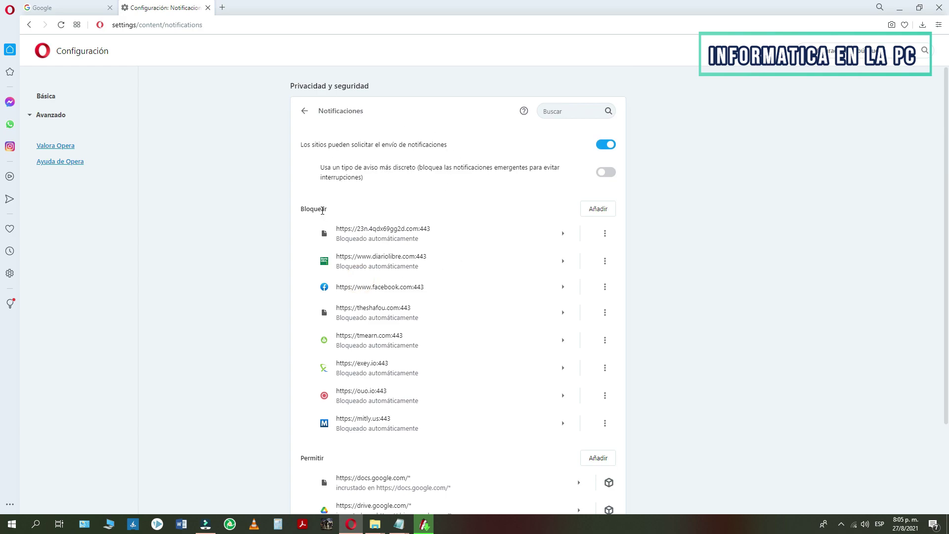
scroll(378, 307, "down", 1)
scroll(380, 346, "down", 1)
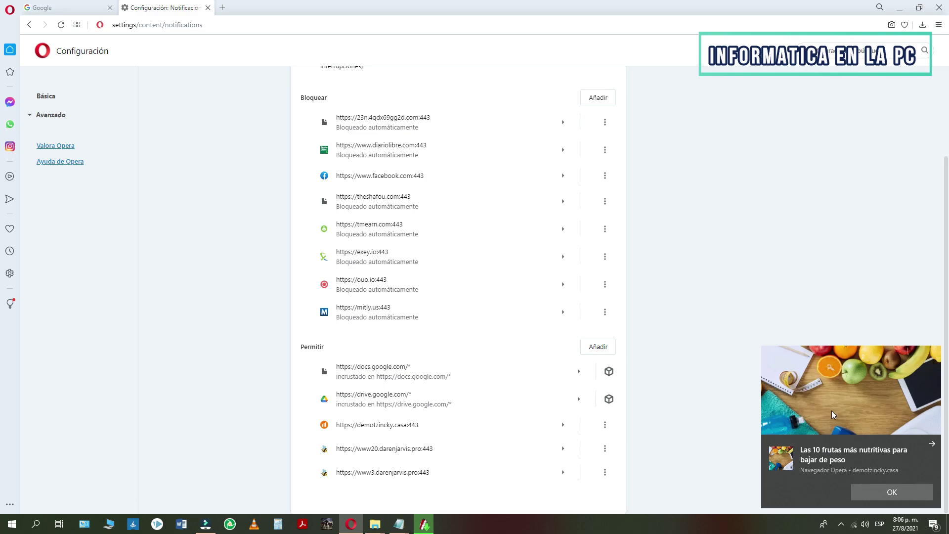
Step: Remove demotzincky.casa, www20.darenjarvis.pro and www3.darenjarvis.pro from the sites allowed to send notifications
left_click(606, 426)
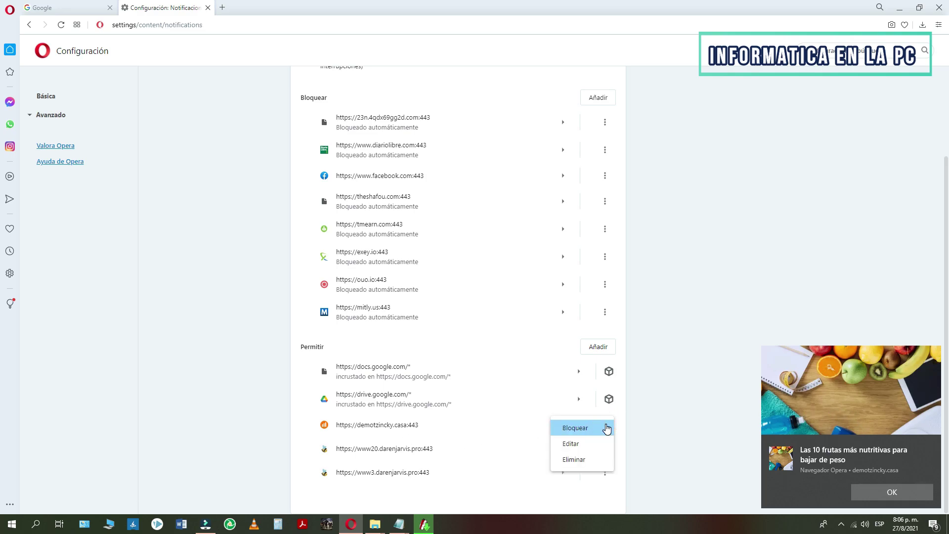
left_click(583, 460)
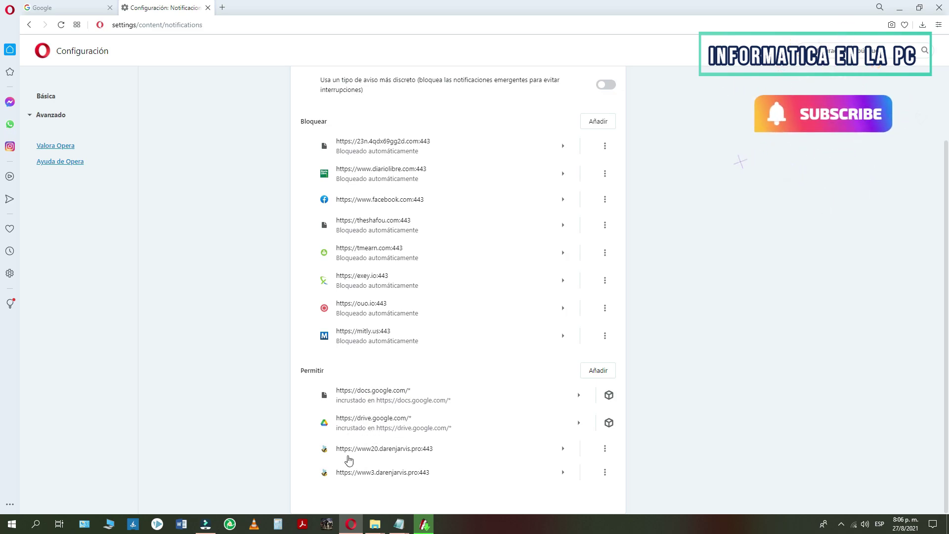
left_click(604, 451)
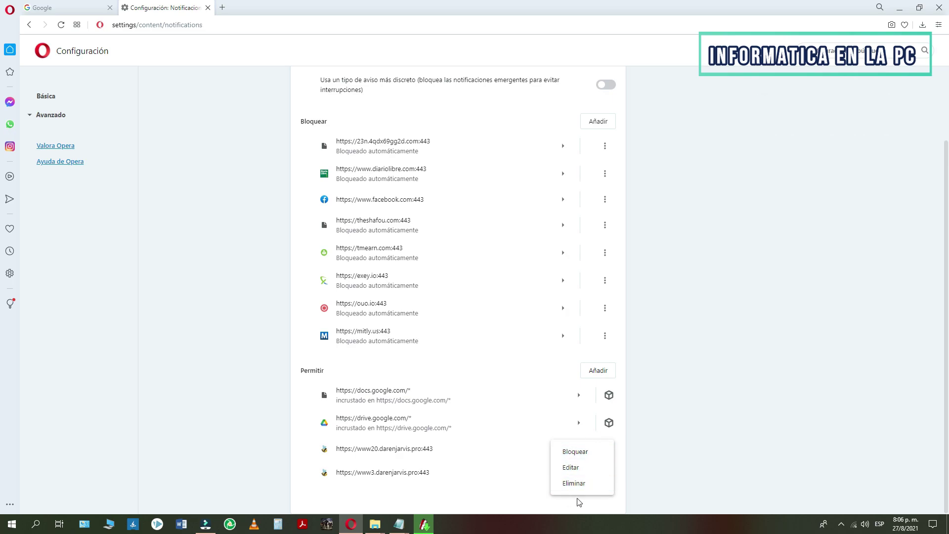
left_click(587, 484)
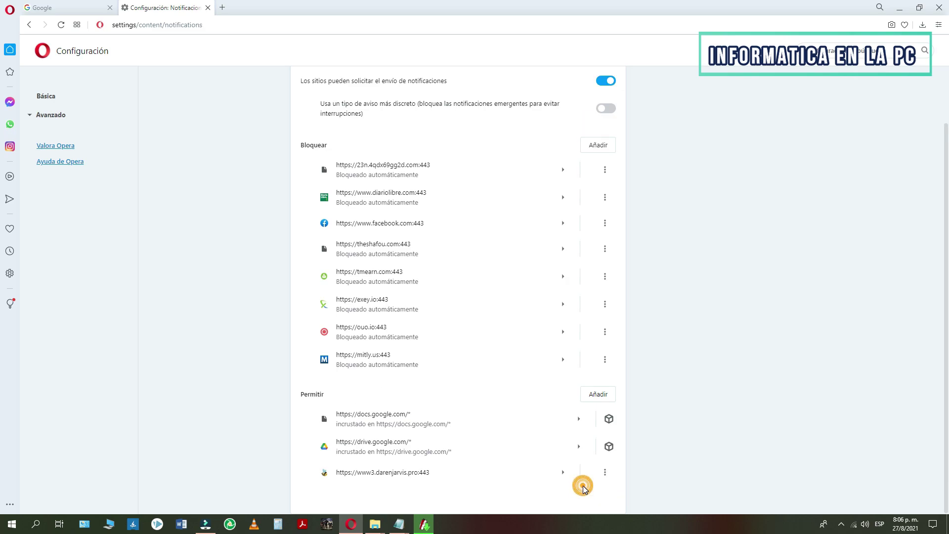
left_click(605, 473)
left_click(604, 472)
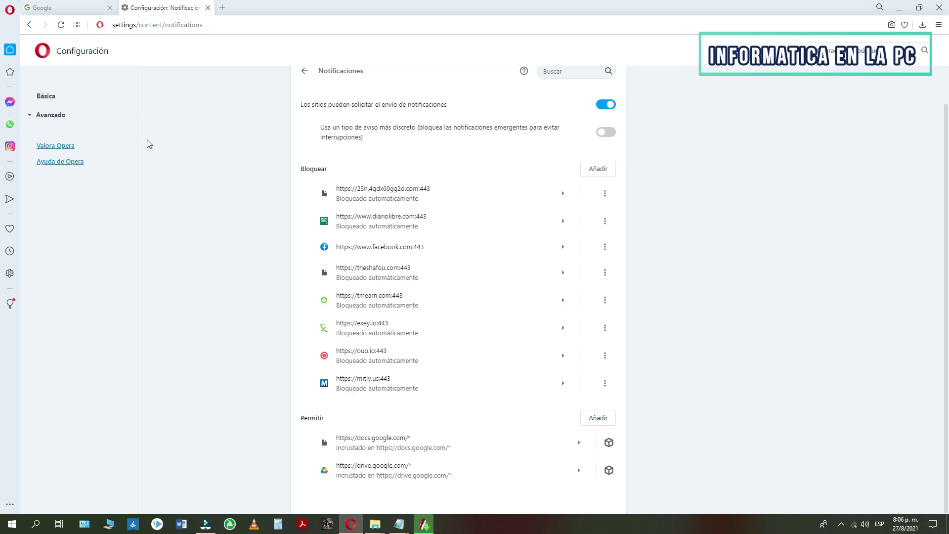
Step: Leave the notification settings and close both the settings page and the browser
left_click(304, 71)
left_click(306, 70)
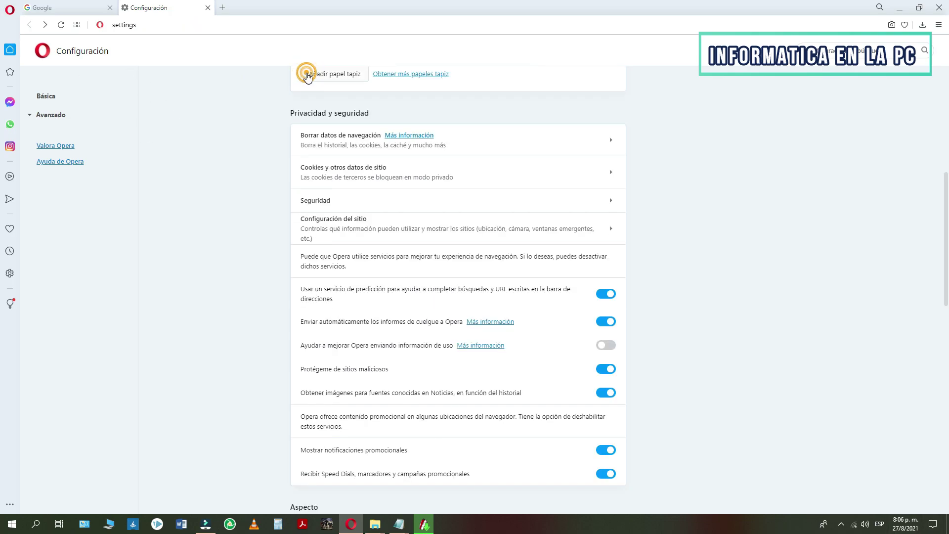
scroll(308, 115, "up", 7)
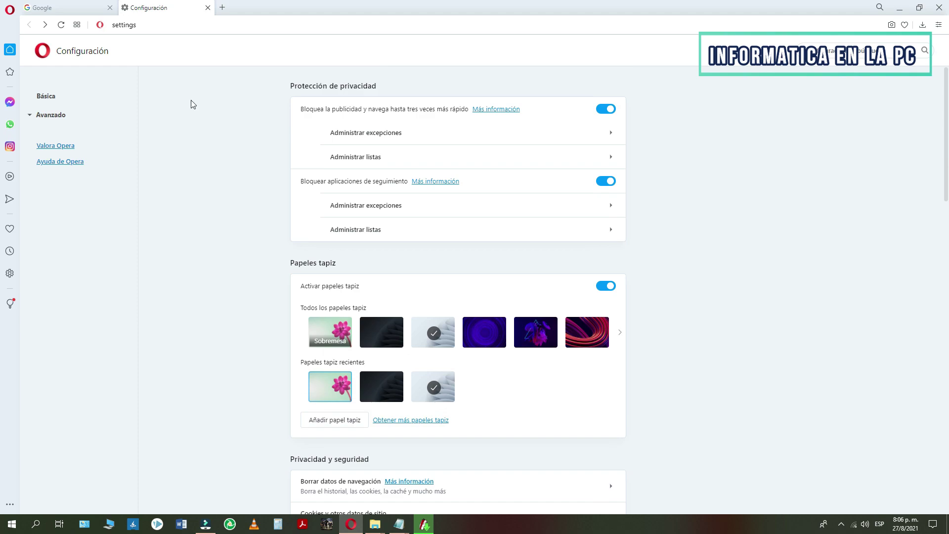
left_click(209, 8)
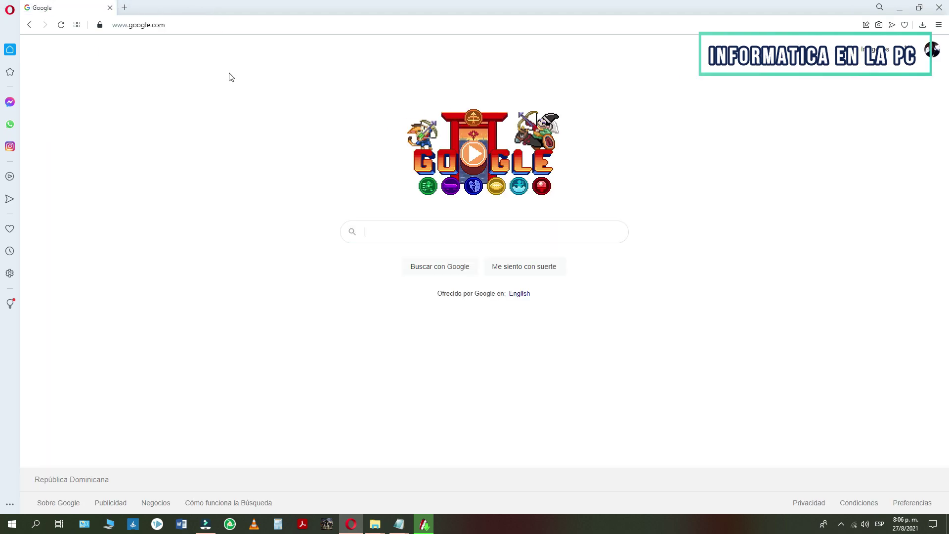
left_click(939, 5)
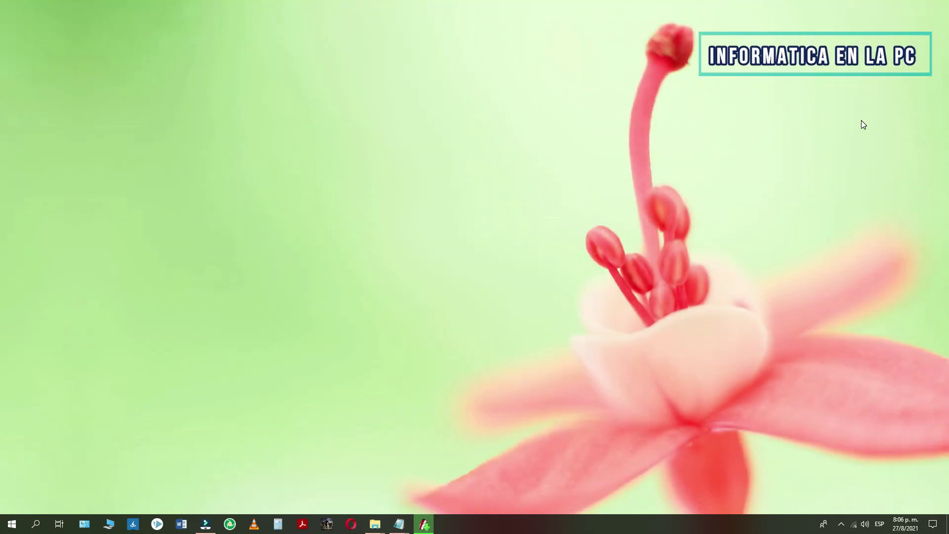